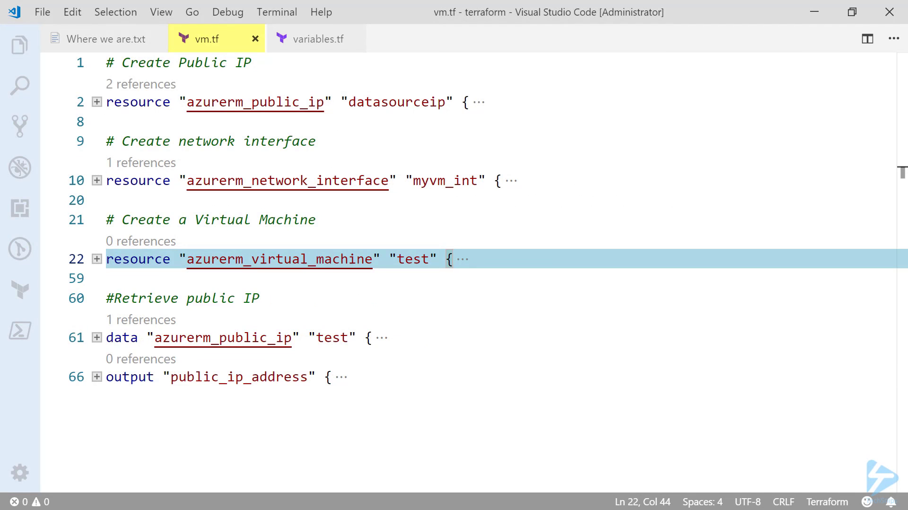
Step: Unfold the public IP resource block in vm.tf
click(96, 102)
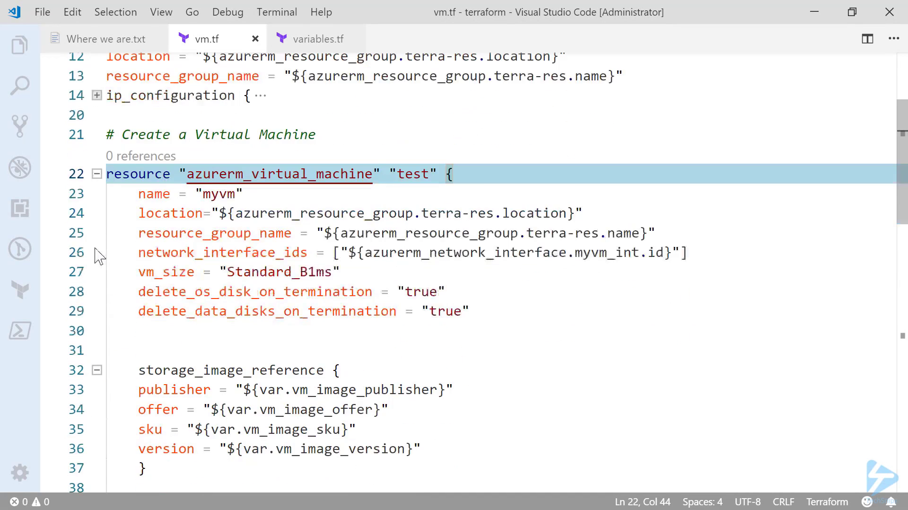
scroll(99, 254, down, 2)
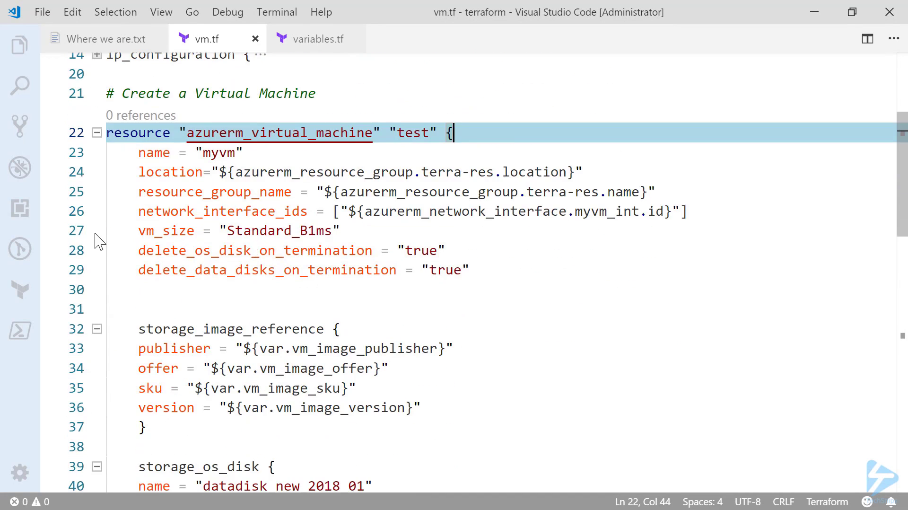
scroll(99, 248, down, 2)
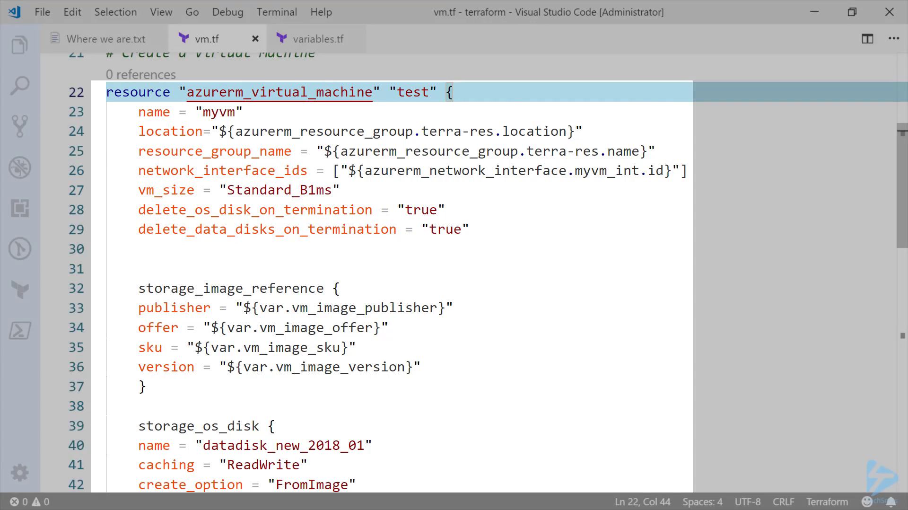
scroll(454, 284, down, 1)
scroll(454, 284, down, 2)
scroll(455, 284, down, 1)
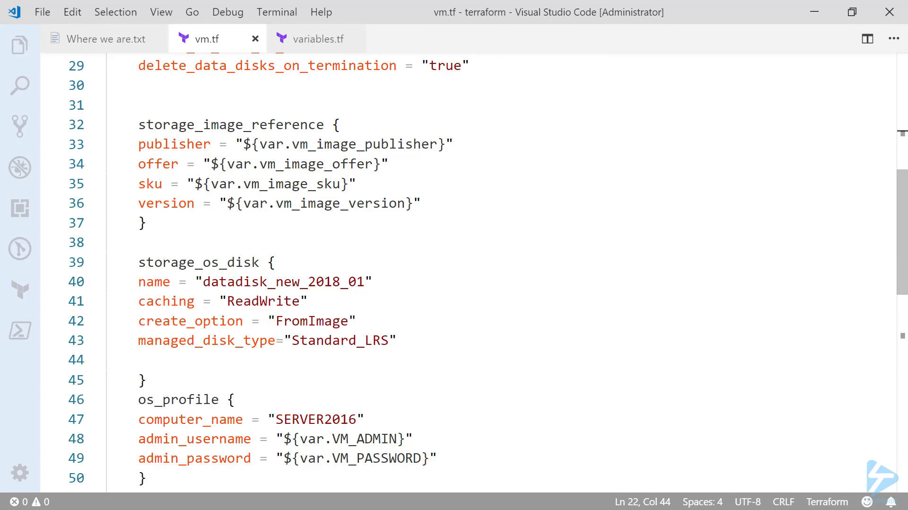
Step: Copy the publisher lookup command from variables.tf line 30 and run it in PowerShell
click(313, 39)
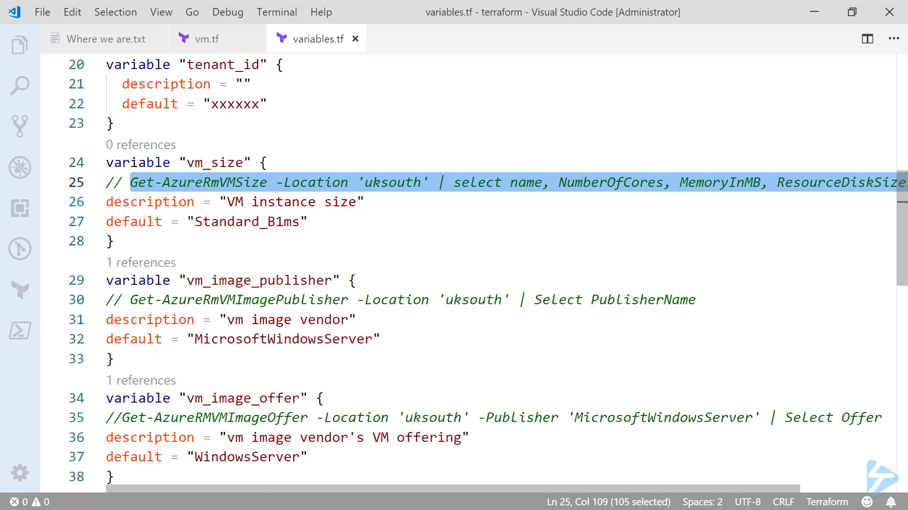
drag(130, 299, 697, 299)
right_click(667, 299)
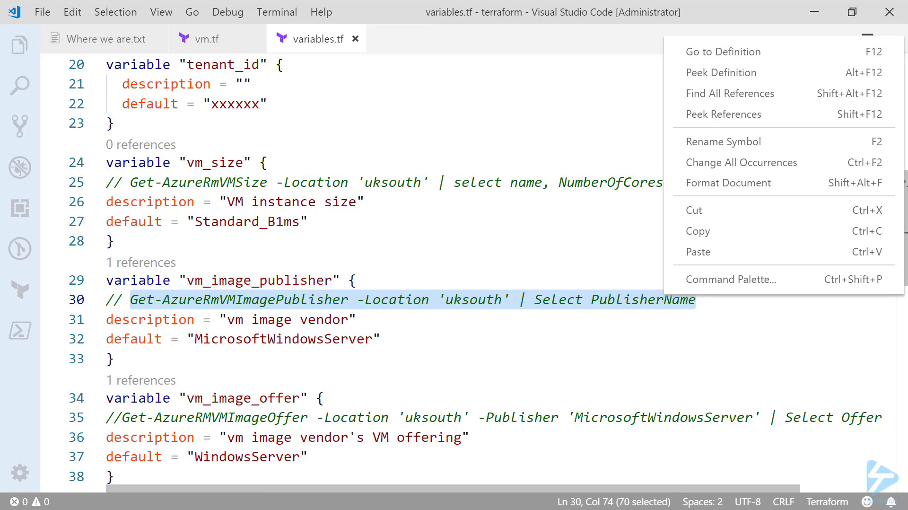
click(710, 230)
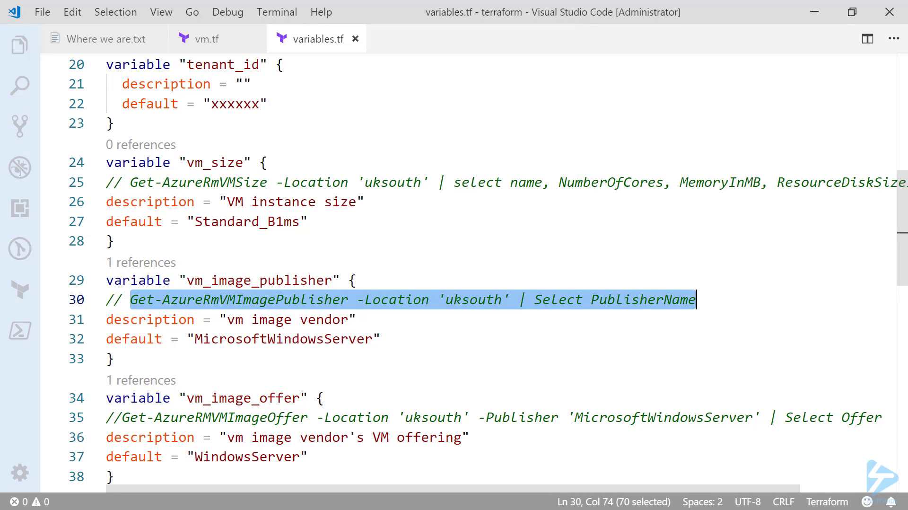
key(alt+Tab)
right_click(387, 126)
key(Return)
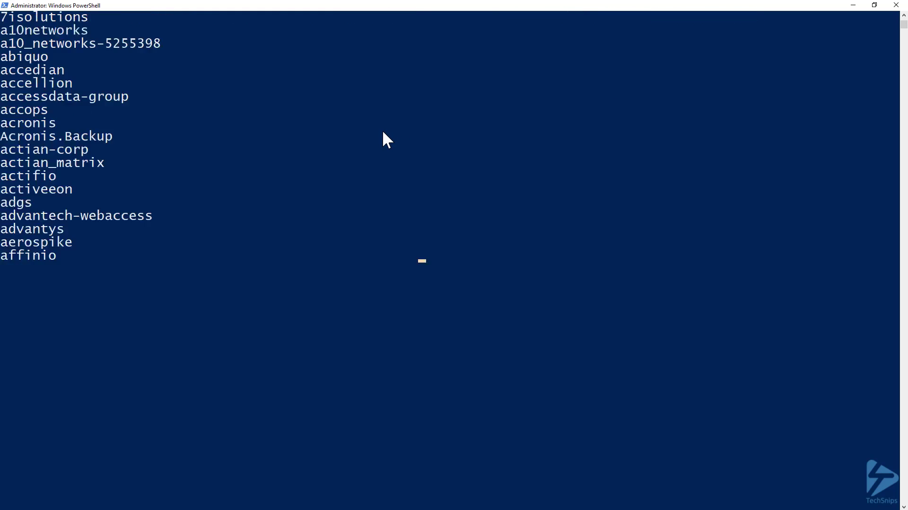
key(alt+Tab)
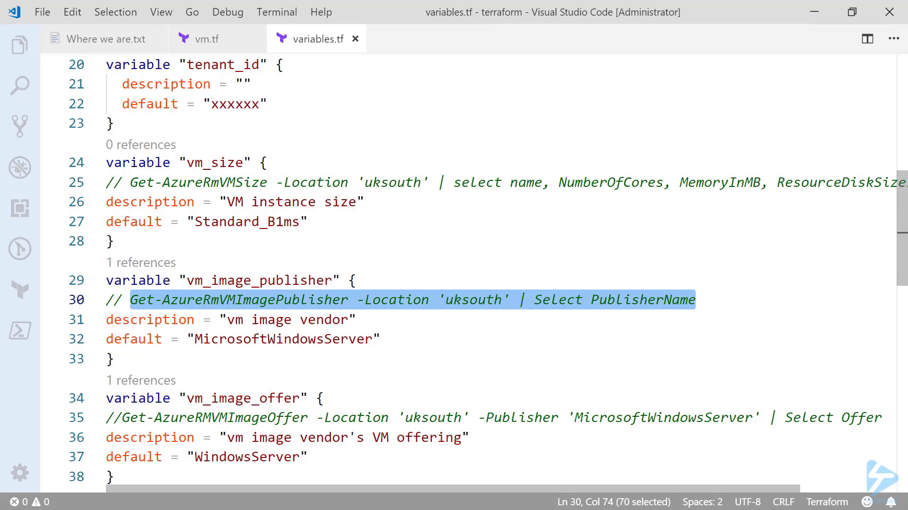
Step: Copy the VM size lookup command from line 25, run it in PowerShell, and return to vm.tf
drag(130, 182, 899, 181)
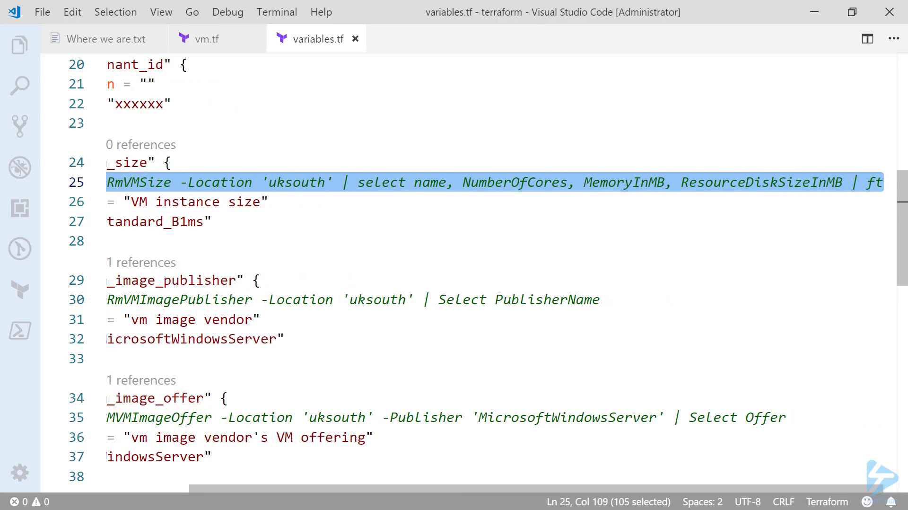
right_click(615, 186)
click(671, 384)
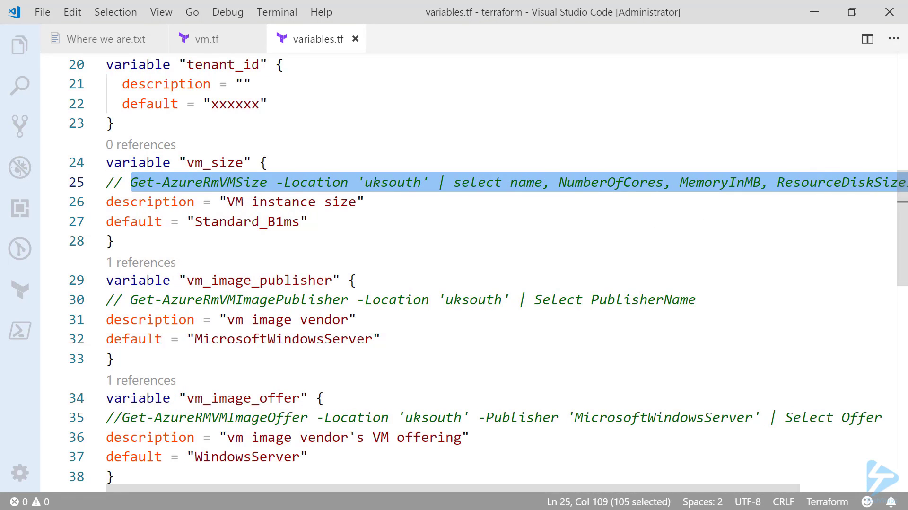
key(alt+Tab)
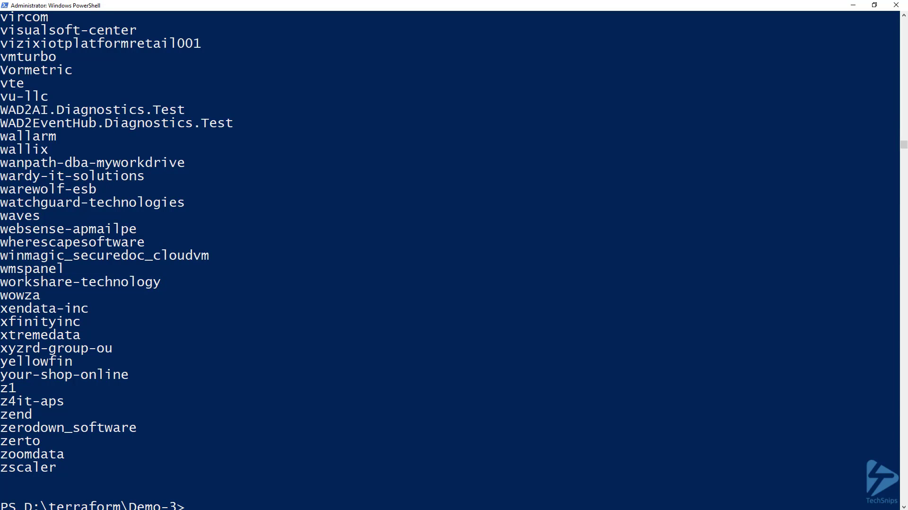
right_click(447, 438)
key(Return)
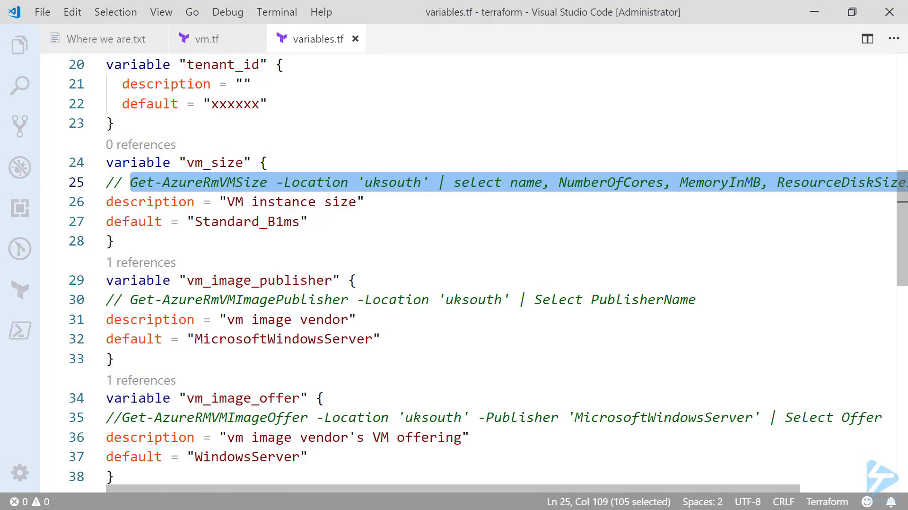
scroll(497, 284, down, 1)
scroll(496, 285, down, 1)
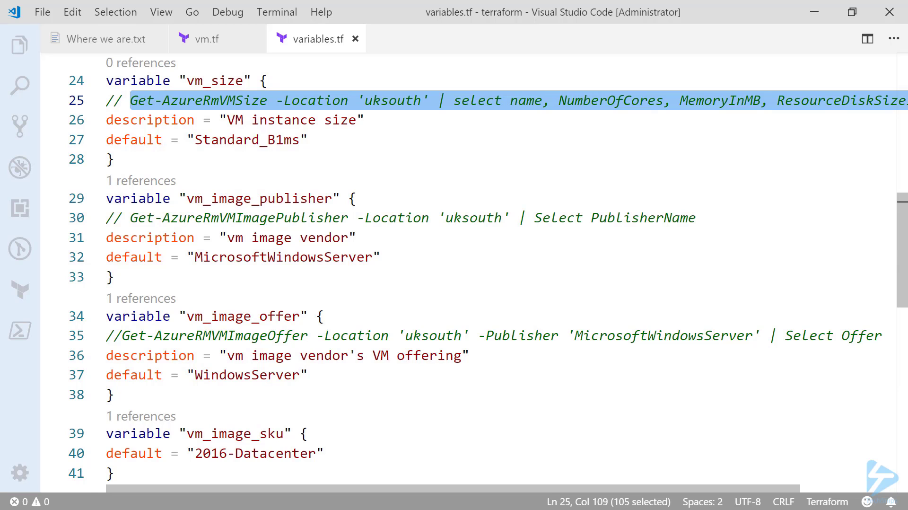
scroll(497, 284, down, 1)
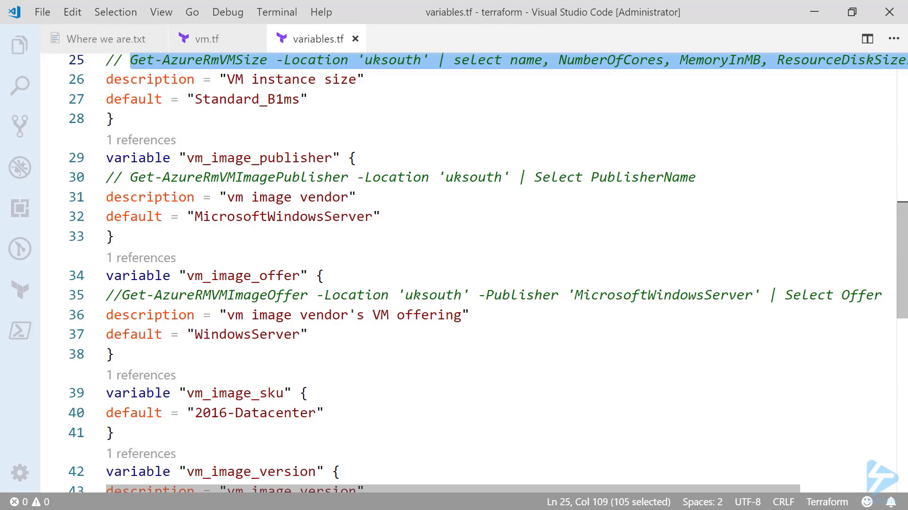
scroll(454, 270, down, 1)
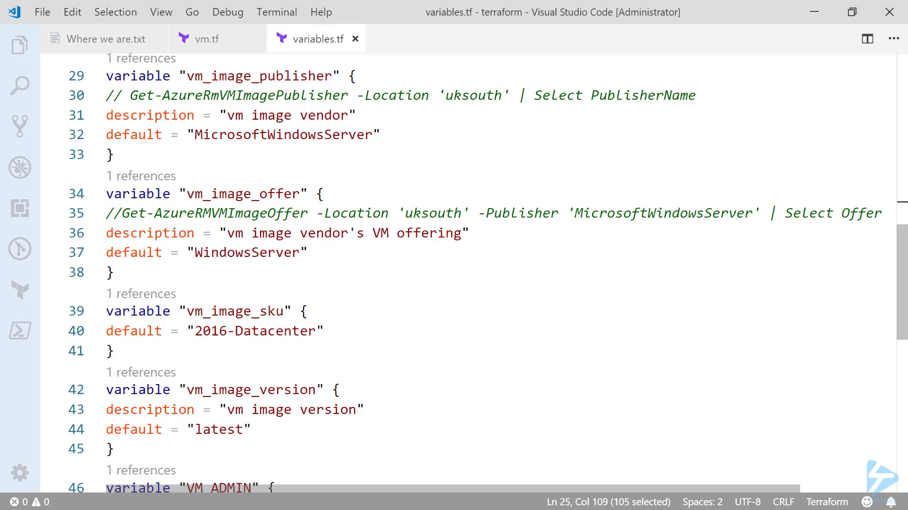
click(209, 43)
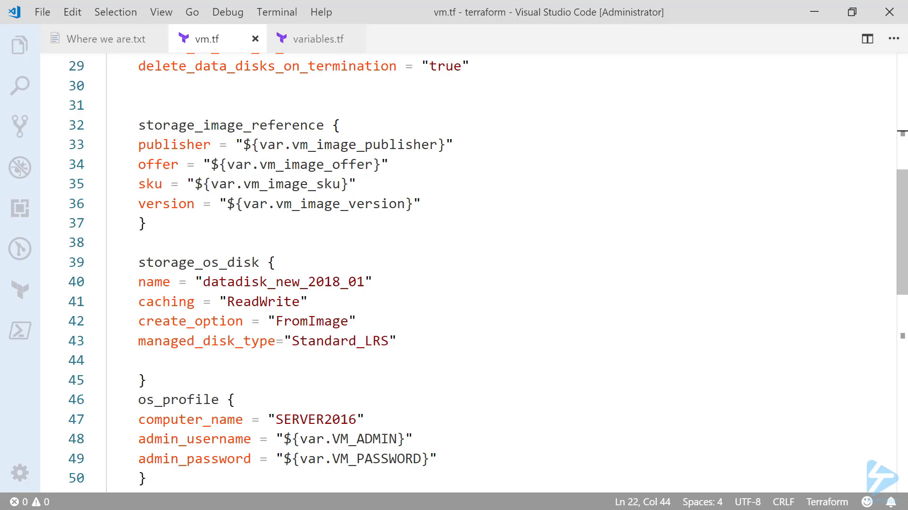
scroll(454, 271, down, 2)
scroll(454, 270, down, 3)
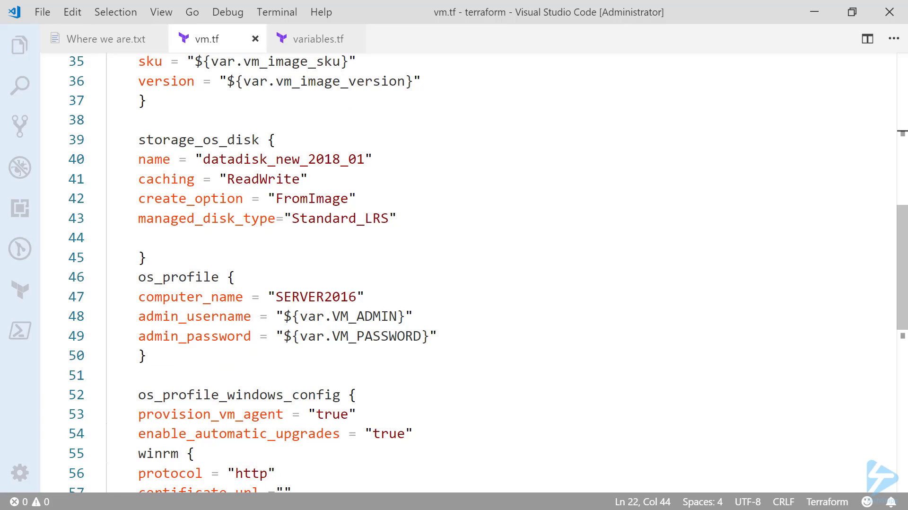
scroll(454, 270, down, 2)
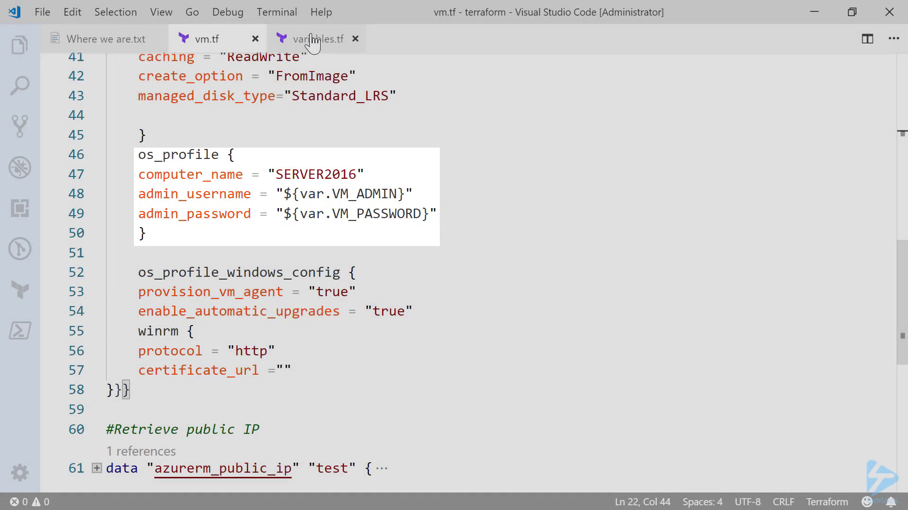
Step: Show variables.tf with the VM_ADMIN and VM_PASSWORD defaults
click(315, 38)
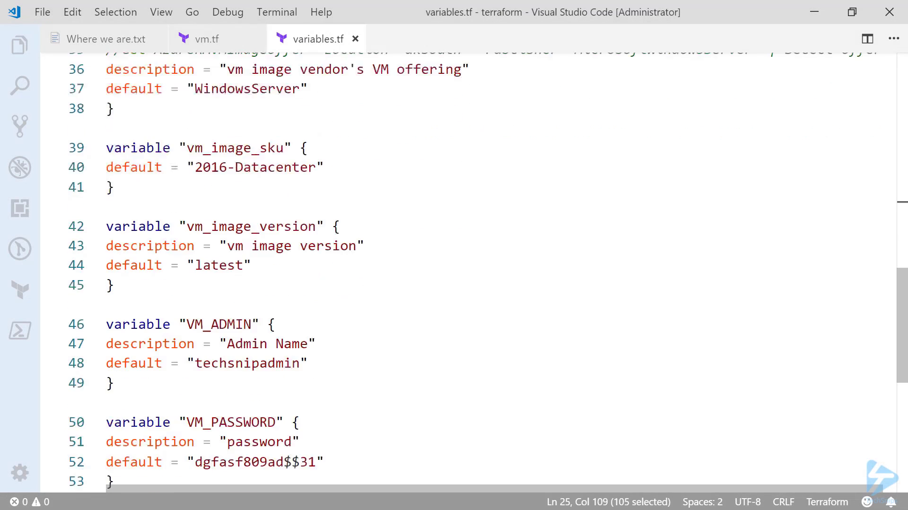
scroll(454, 270, down, 1)
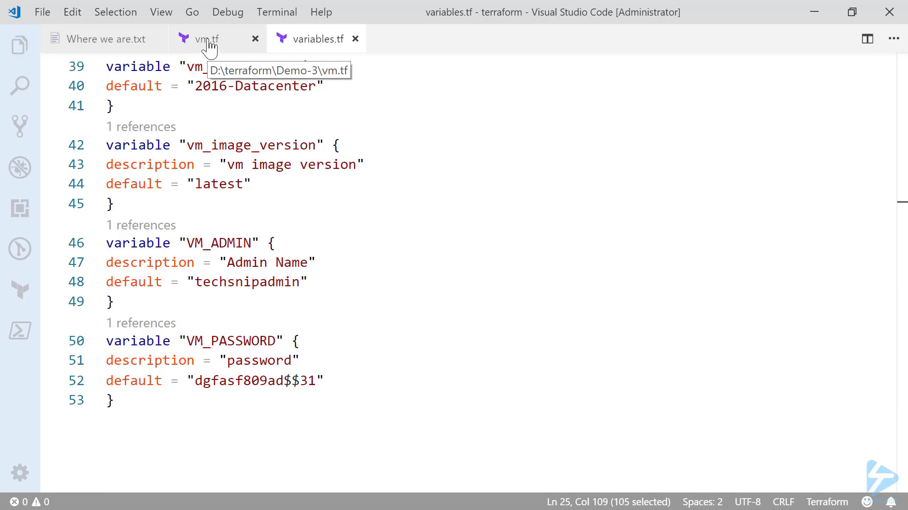
Step: Switch to vm.tf and expand the public IP lookup data block and public_ip_address output
click(210, 46)
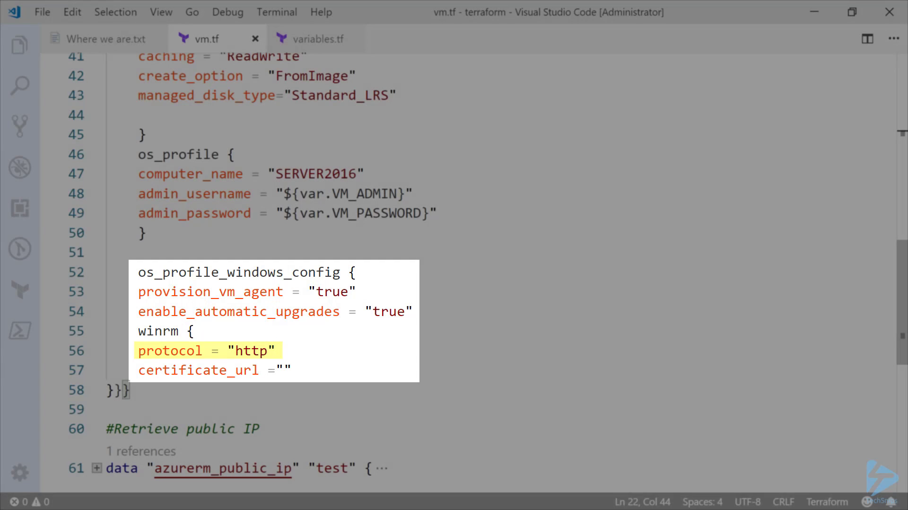
scroll(454, 284, down, 3)
scroll(454, 284, down, 3)
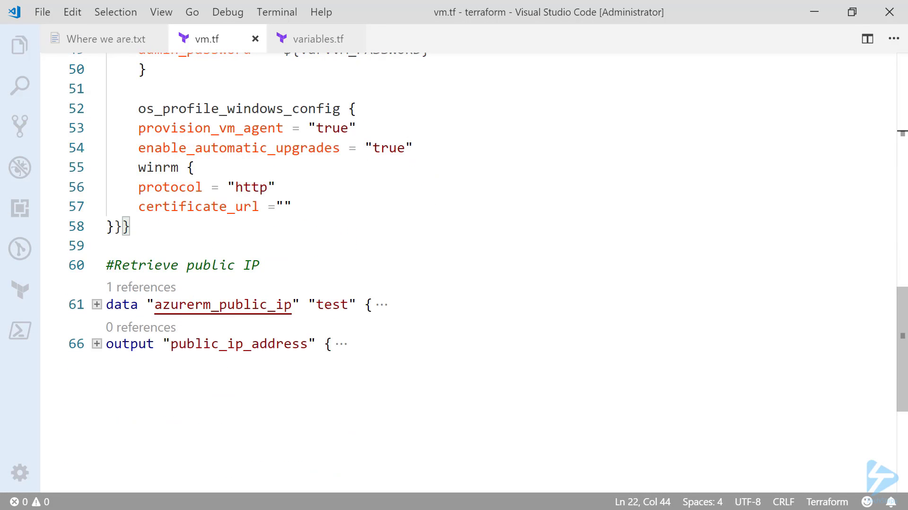
click(98, 305)
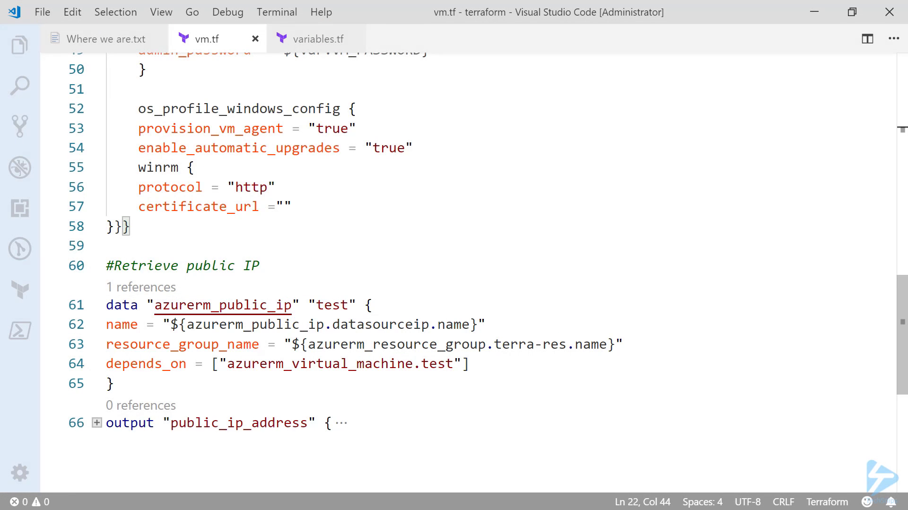
scroll(163, 384, down, 1)
click(96, 382)
scroll(284, 320, down, 2)
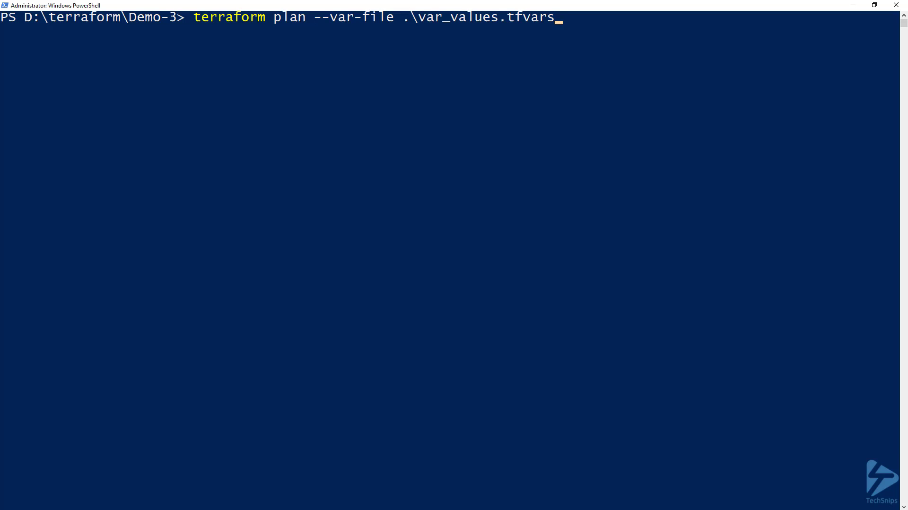
Step: Run terraform plan with var_values.tfvars, reporting 3 to add, 1 to change, 0 to destroy
key(Return)
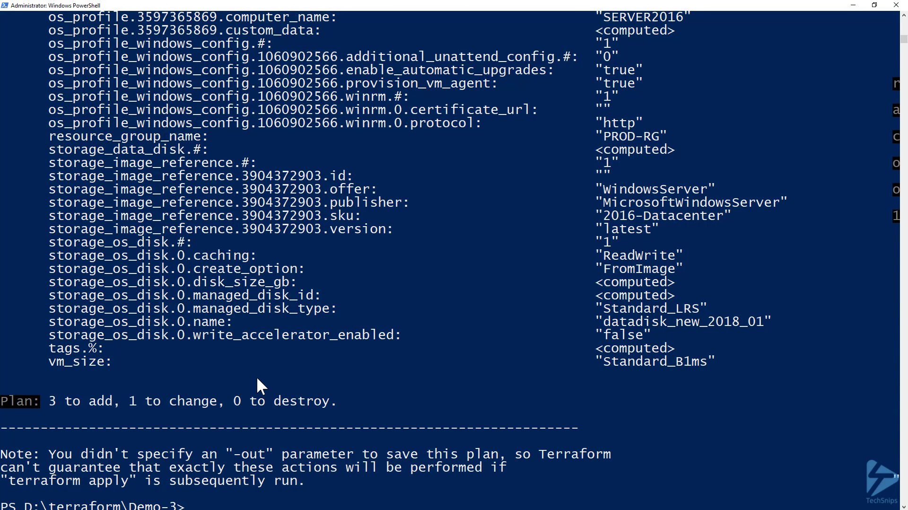
scroll(257, 377, up, 4)
scroll(256, 377, up, 4)
scroll(256, 377, up, 5)
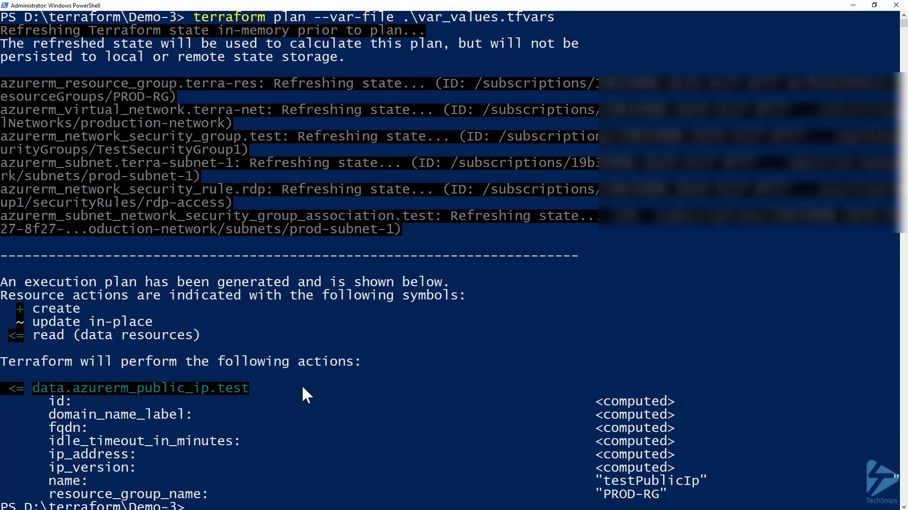
scroll(301, 385, down, 5)
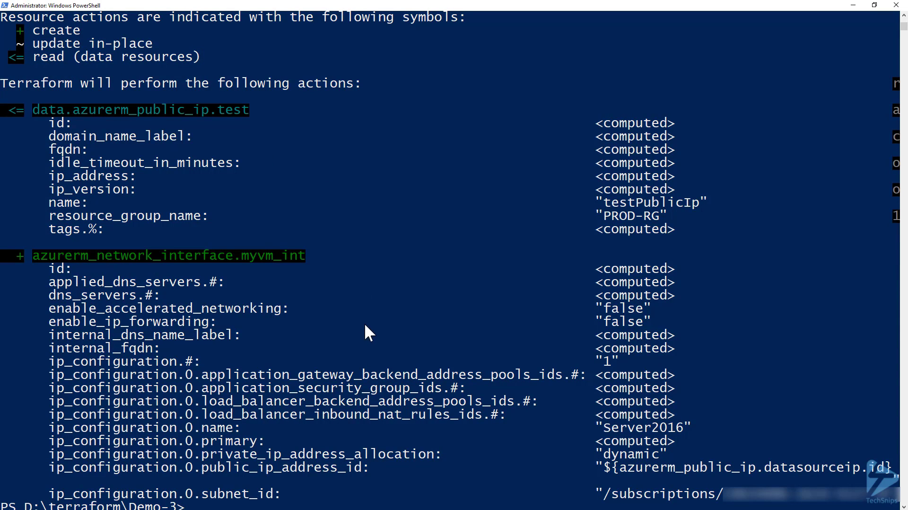
scroll(364, 323, down, 3)
scroll(374, 315, down, 3)
scroll(374, 309, down, 3)
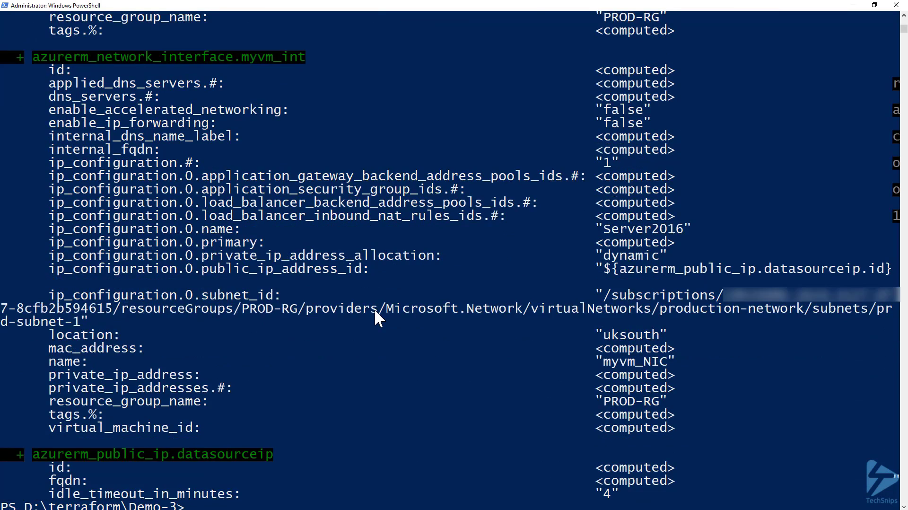
scroll(374, 309, down, 3)
scroll(373, 309, down, 3)
scroll(373, 309, down, 5)
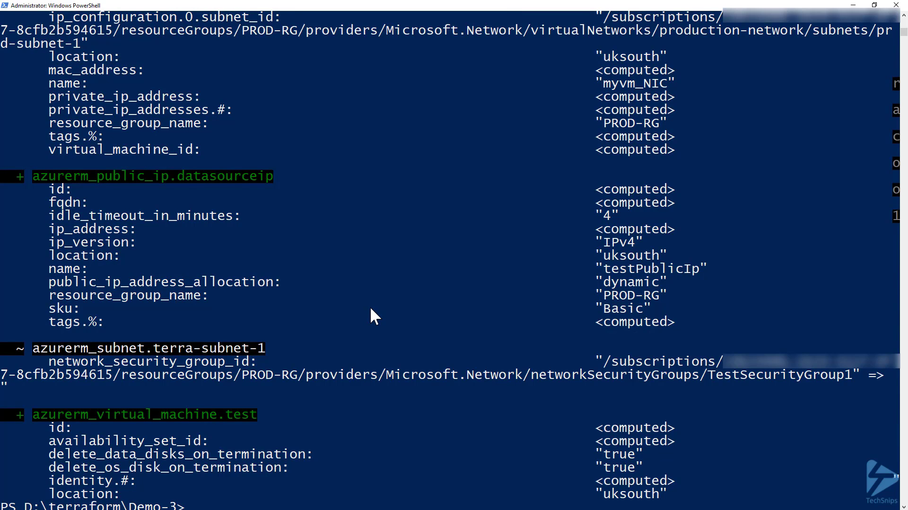
scroll(374, 316, down, 3)
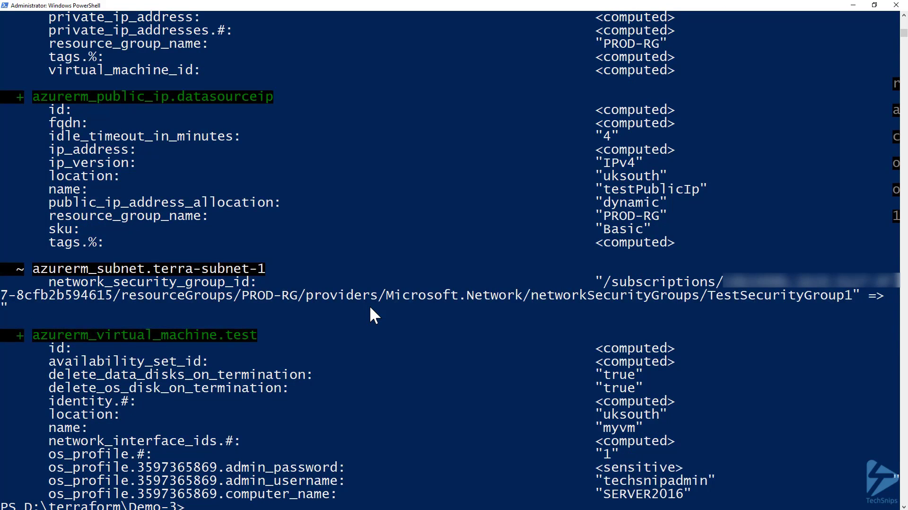
scroll(374, 315, down, 3)
scroll(374, 316, down, 3)
scroll(373, 312, down, 3)
scroll(368, 303, down, 3)
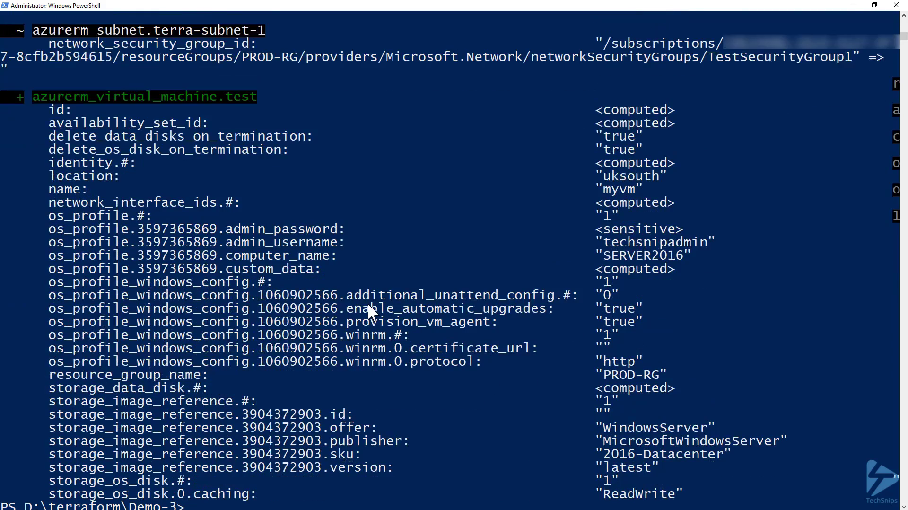
scroll(366, 303, down, 3)
scroll(366, 302, down, 3)
scroll(365, 302, down, 3)
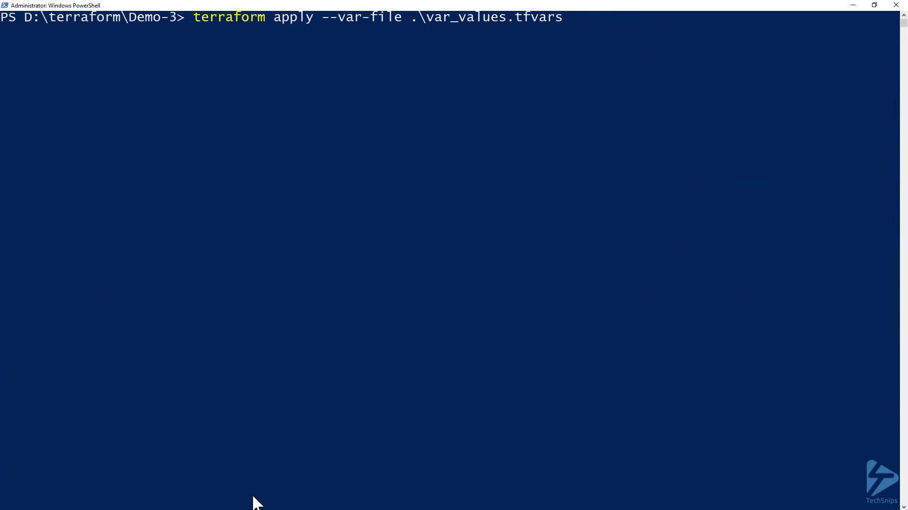
Step: Run terraform apply with var_values.tfvars and approve it, outputting public IP 52.151.82.26
key(Return)
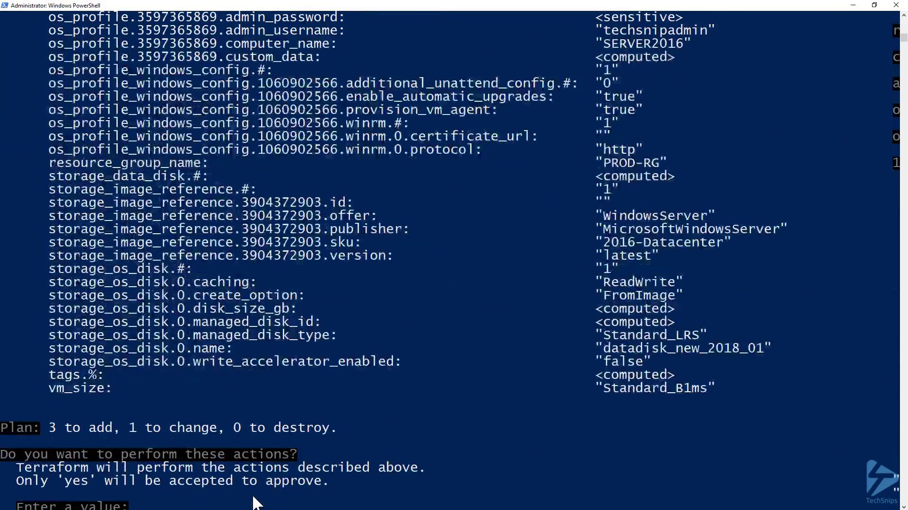
text(yes)
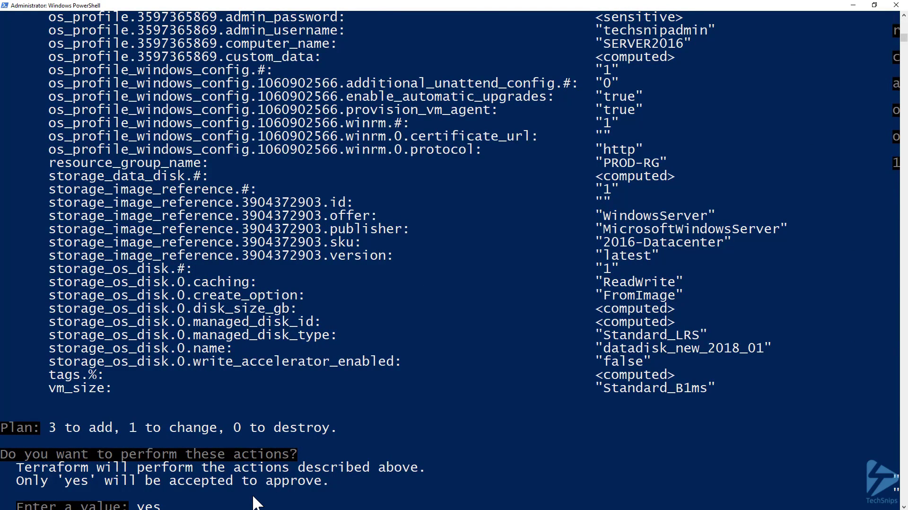
key(Return)
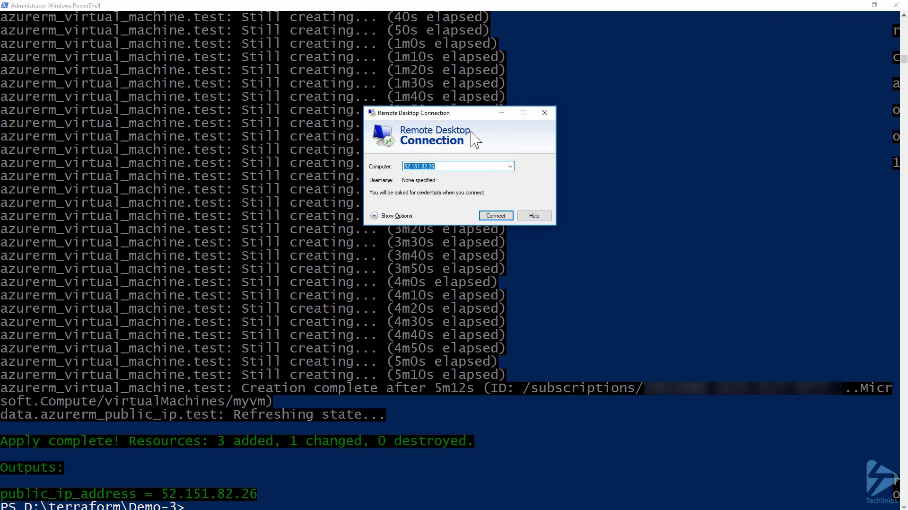
Step: Connect to 52.151.82.26 with a different account's admin credentials, accept the certificate warning, and reach the server's Start menu
click(496, 215)
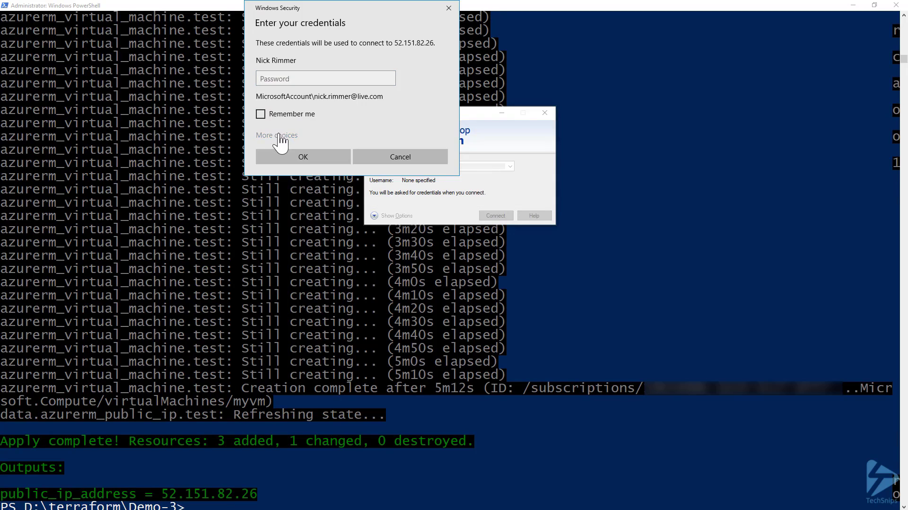
click(277, 126)
click(305, 177)
text(techsnipadmin)
click(325, 84)
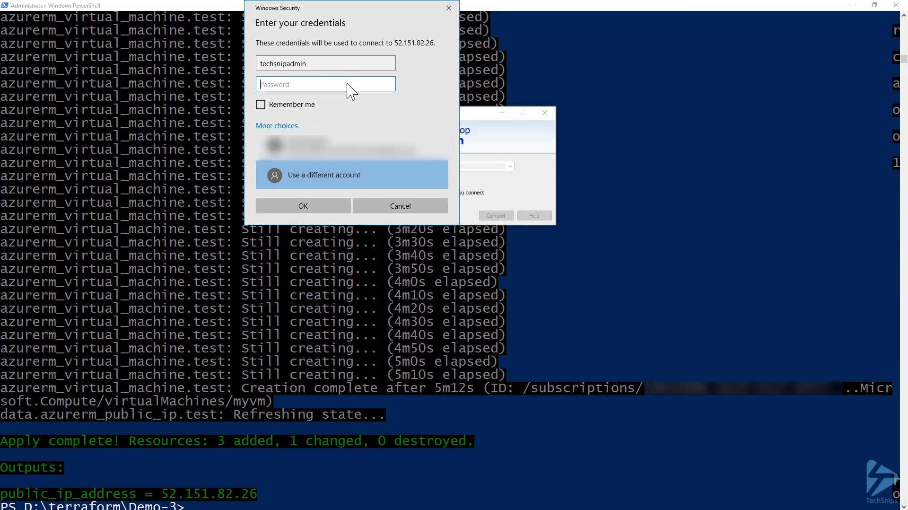
text(password)
click(303, 215)
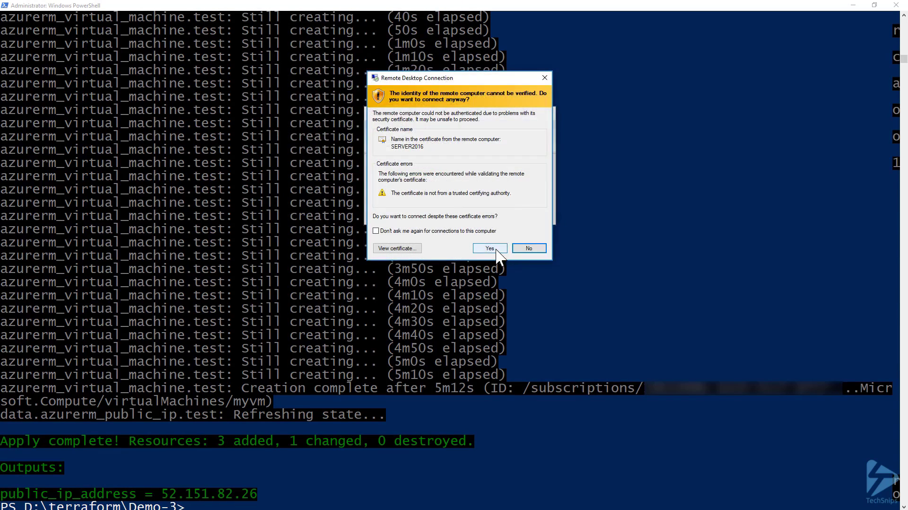
click(495, 247)
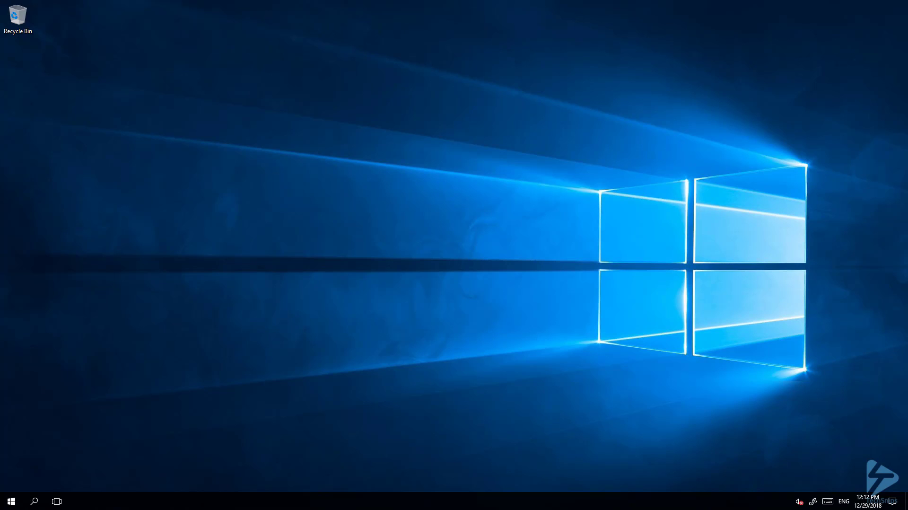
click(11, 501)
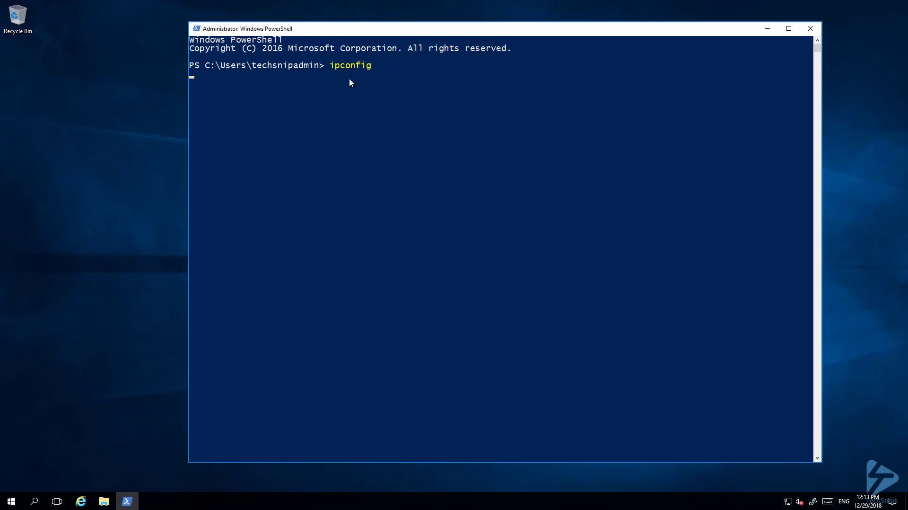